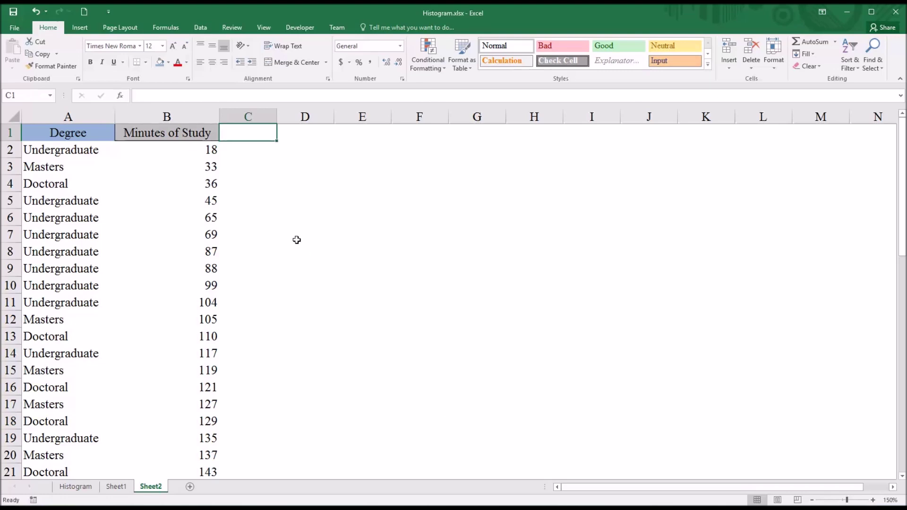
Review the Degree and Minutes of Study columns, noting the Undergraduate, Masters and Doctoral entries.
click(79, 118)
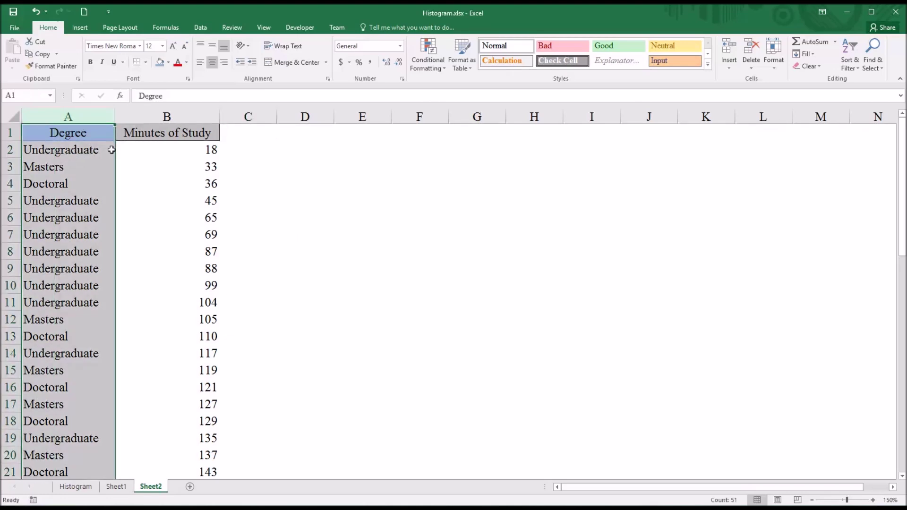
click(156, 118)
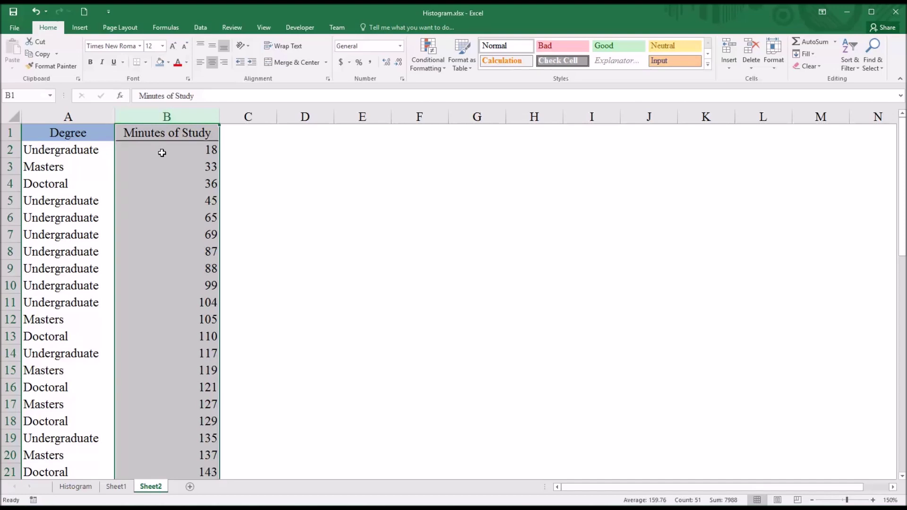
click(232, 138)
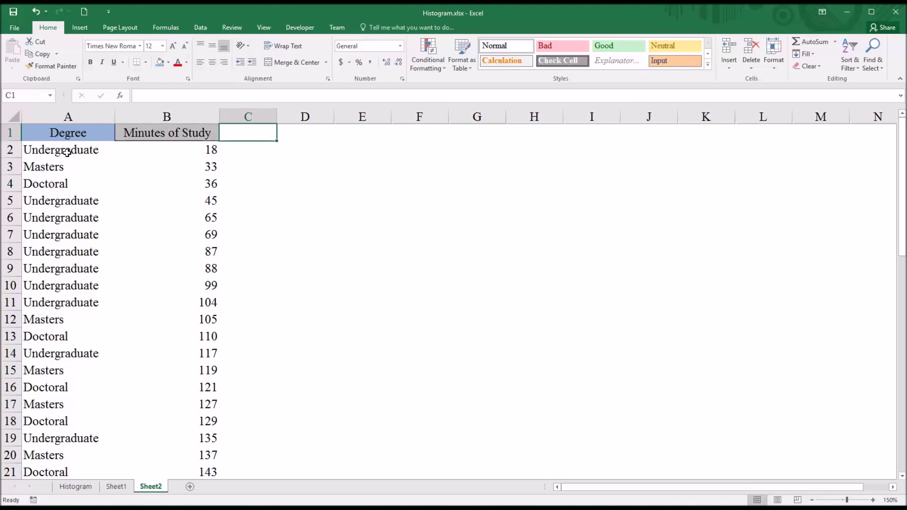
click(66, 153)
click(73, 202)
click(73, 218)
click(71, 241)
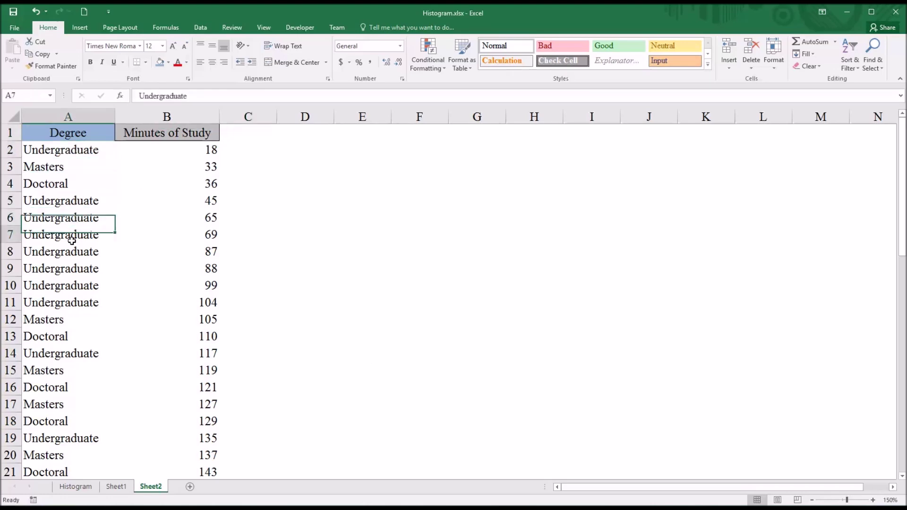
click(72, 171)
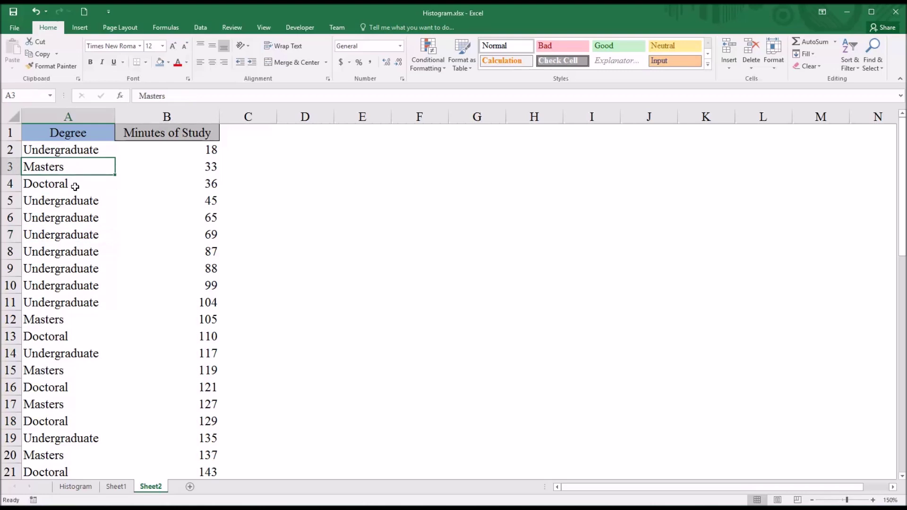
click(74, 185)
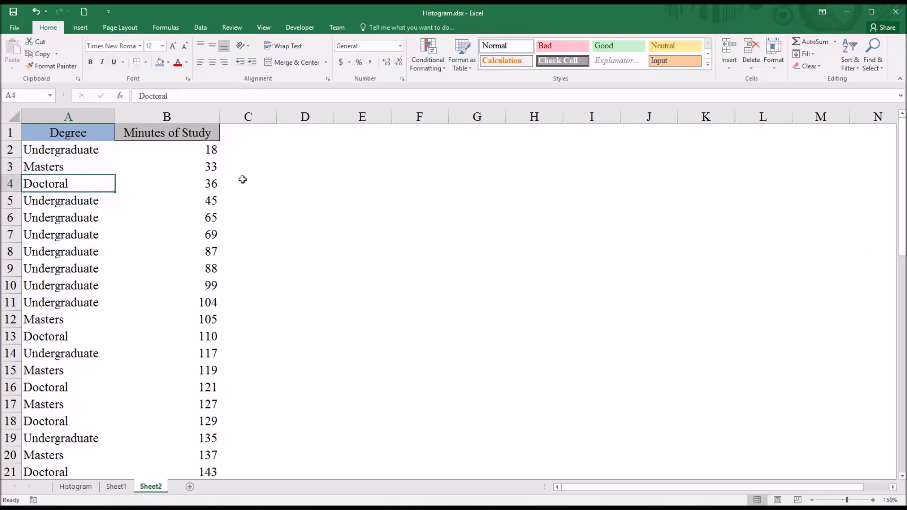
Scroll through the minutes values from 18 down to 299 in row 51, then return to A1.
click(181, 152)
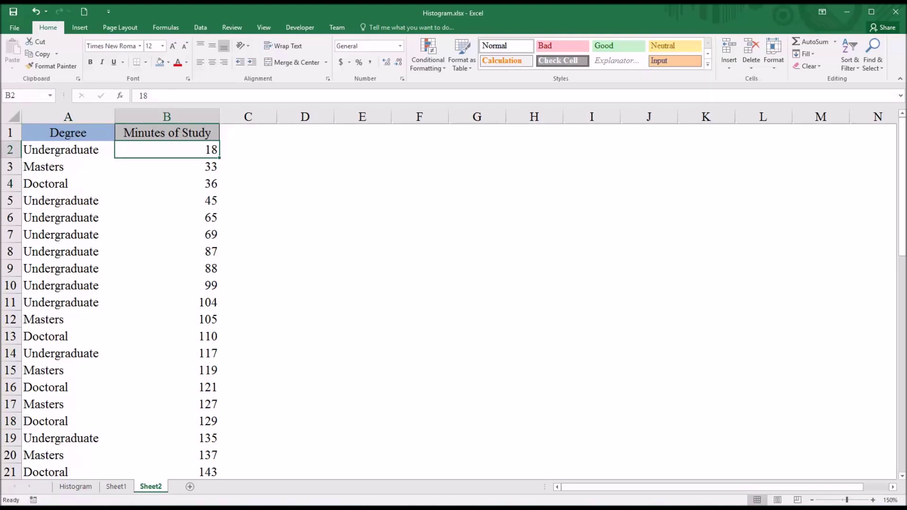
drag(900, 194, 896, 407)
click(194, 456)
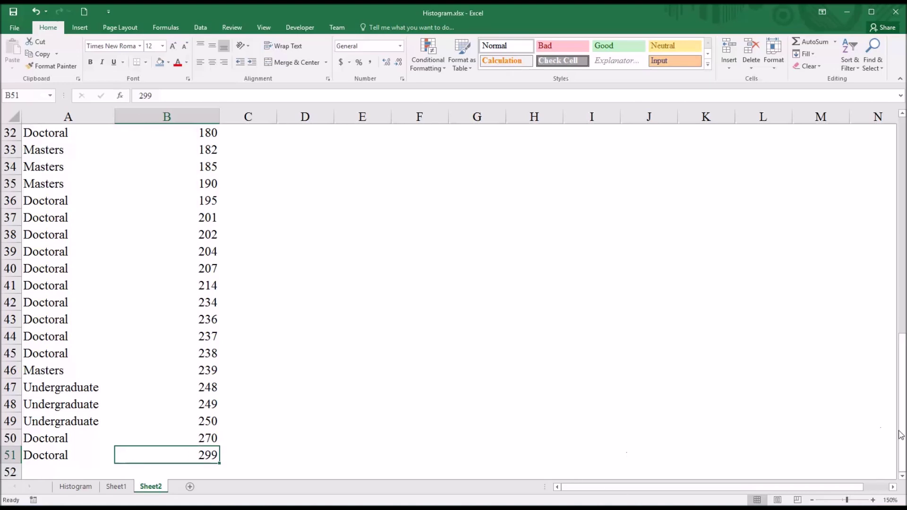
drag(902, 434, 883, 192)
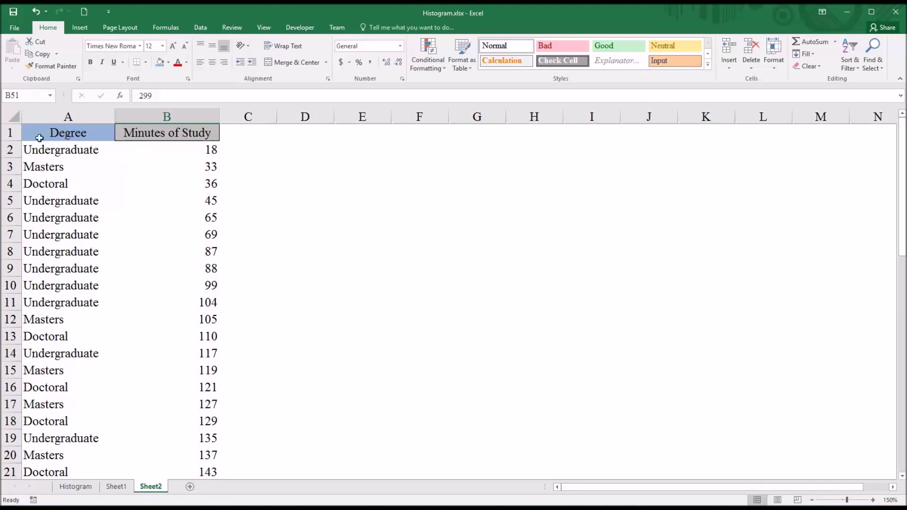
click(57, 134)
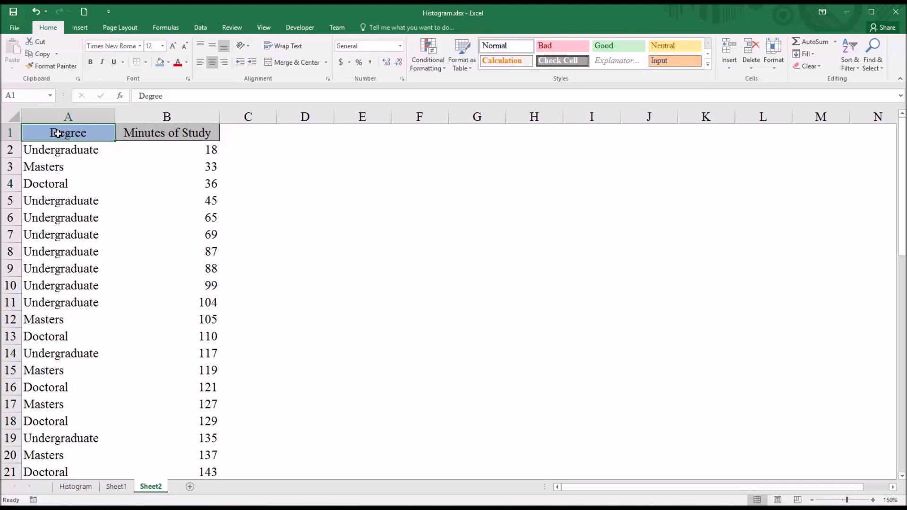
Select the data table A1:B51 and insert a Histogram statistic chart.
key(ctrl+shift+End)
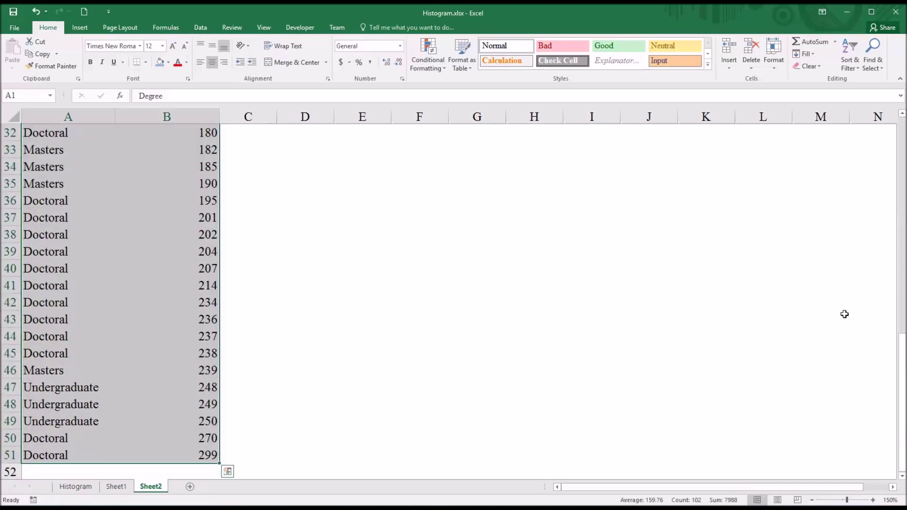
drag(902, 352, 887, 123)
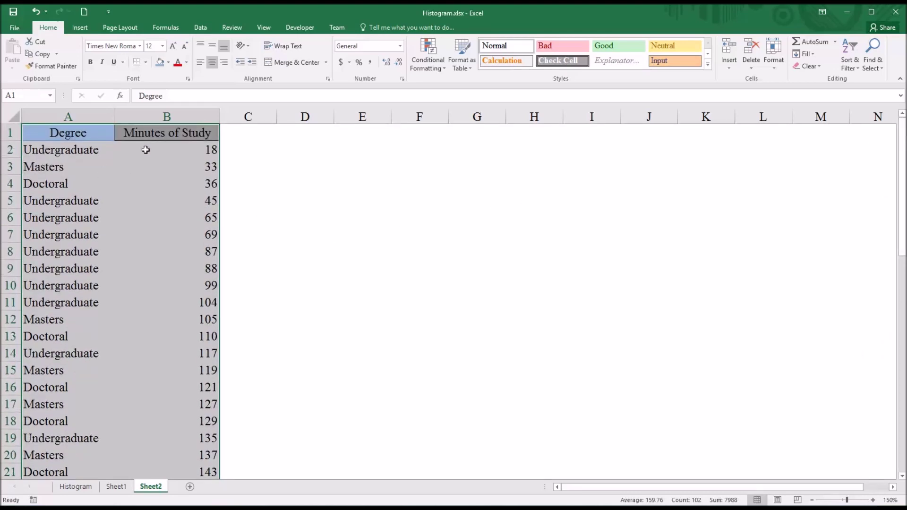
click(81, 28)
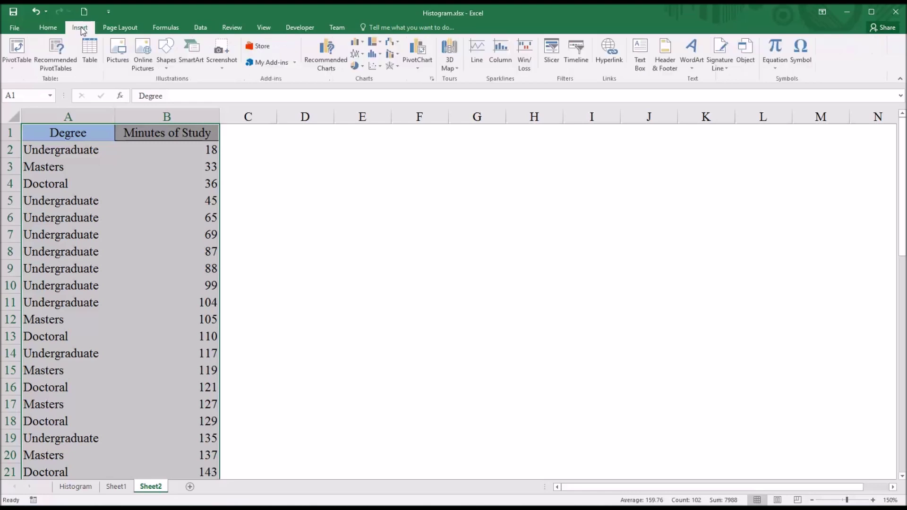
click(382, 58)
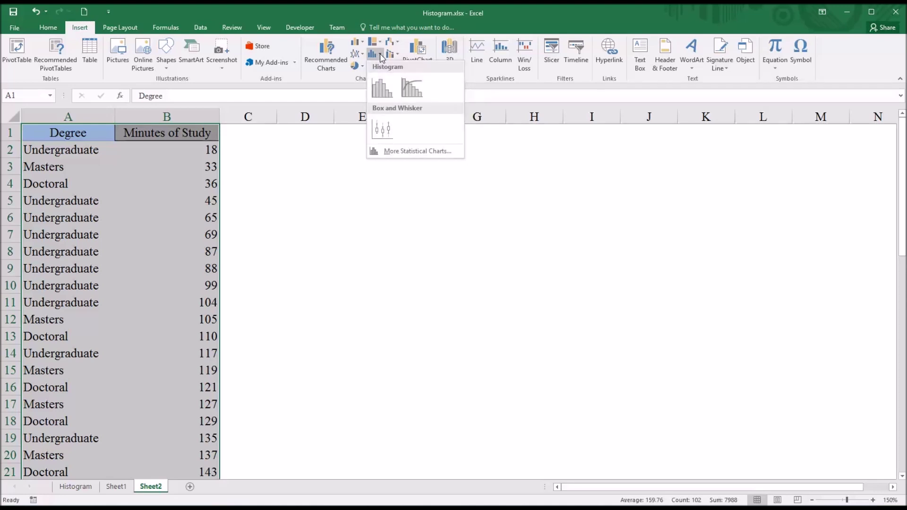
click(380, 89)
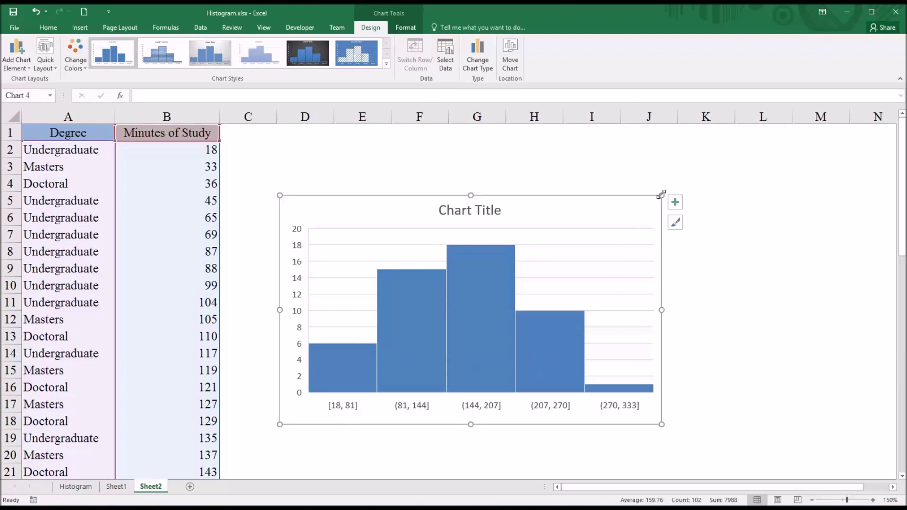
Enlarge the chart toward the upper right and lower left, and apply the dark chart style.
drag(662, 194, 726, 137)
drag(278, 424, 232, 472)
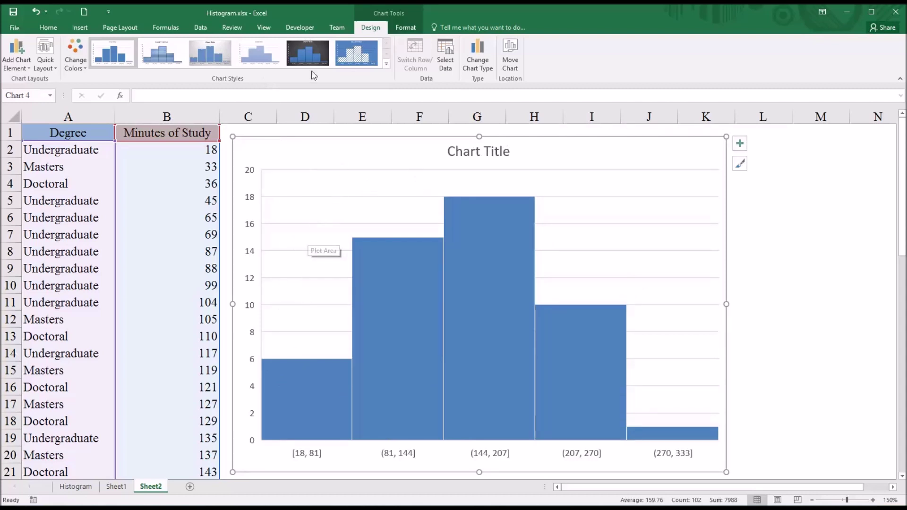
click(304, 55)
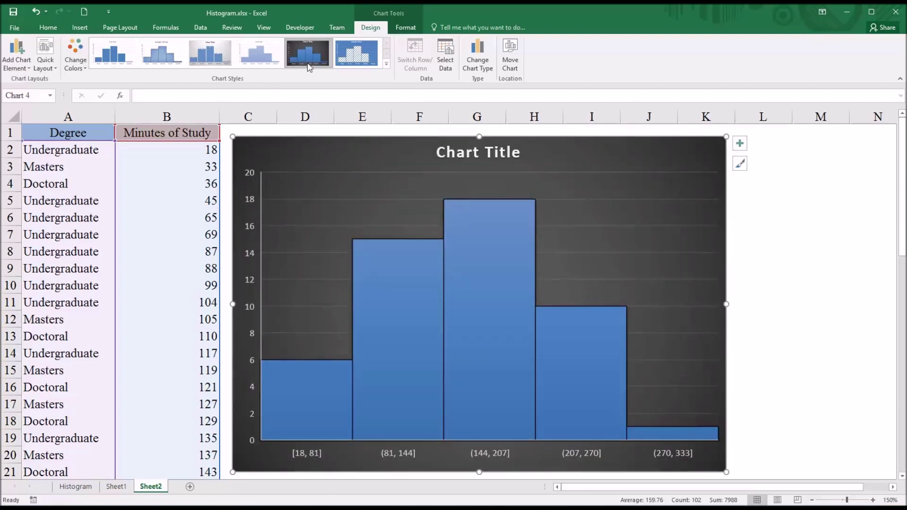
Delete the histogram's chart title.
click(453, 159)
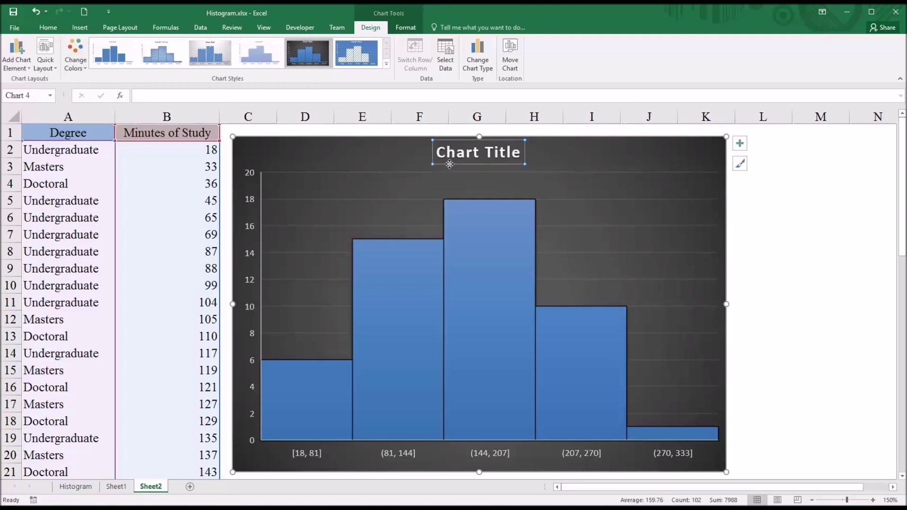
key(Delete)
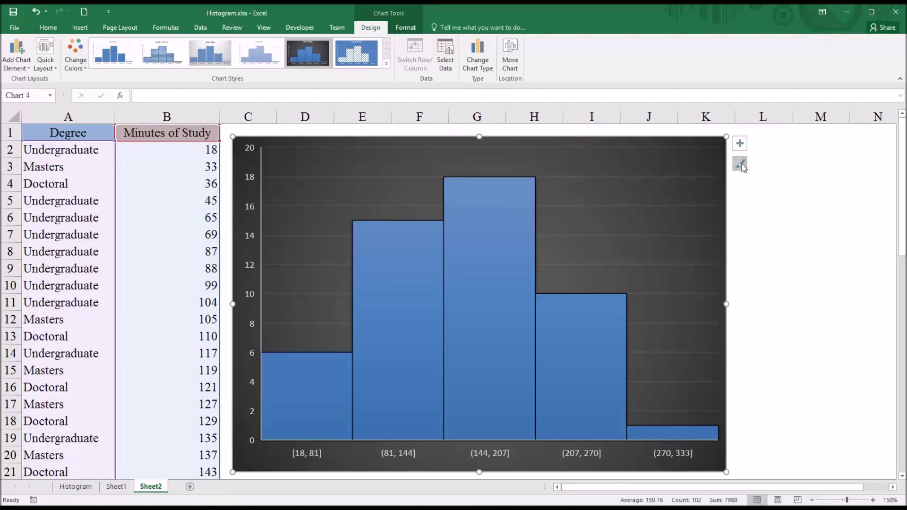
click(740, 164)
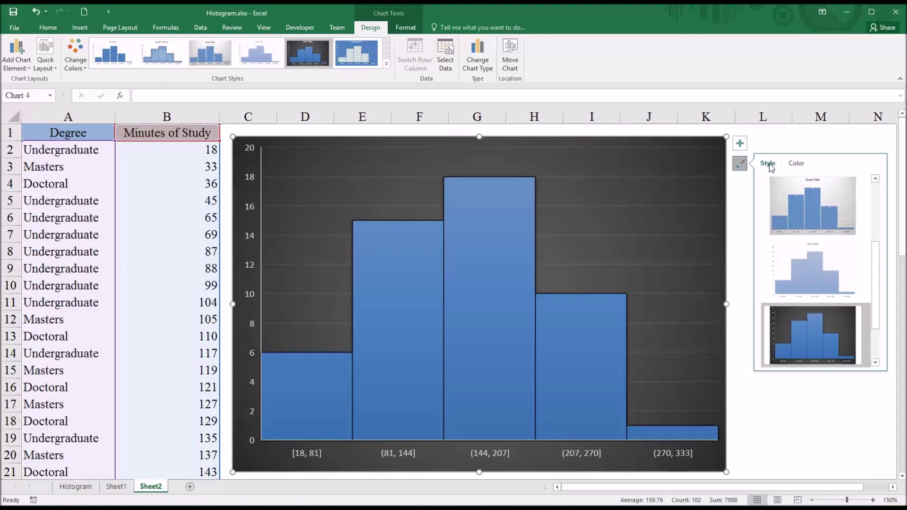
Apply the green Monochromatic colour palette to the histogram bars.
click(796, 164)
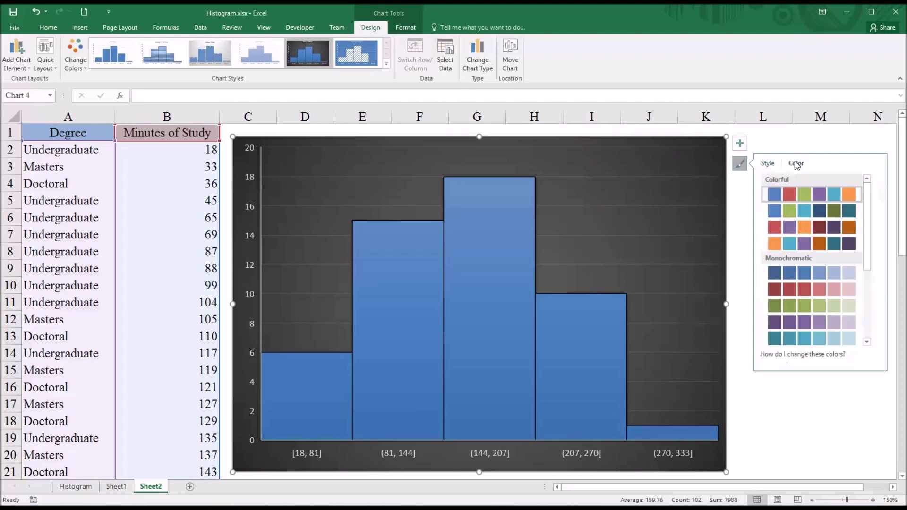
click(790, 308)
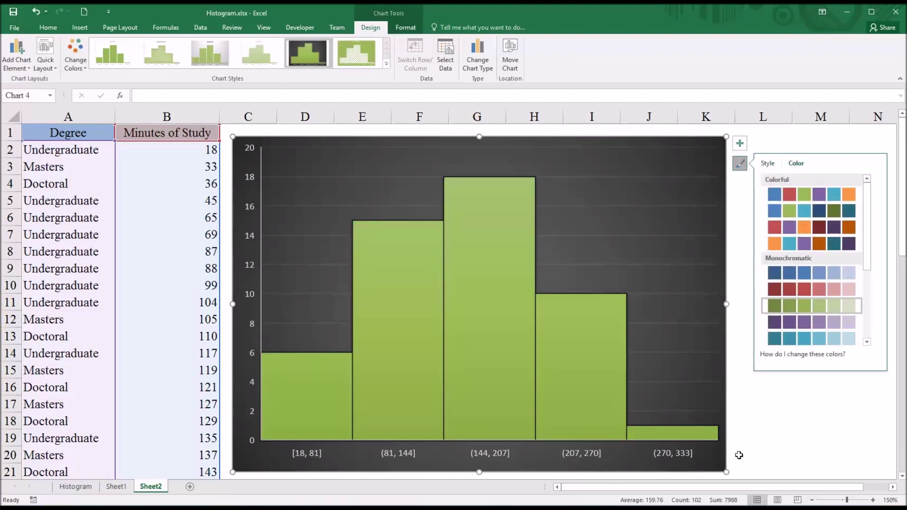
click(679, 221)
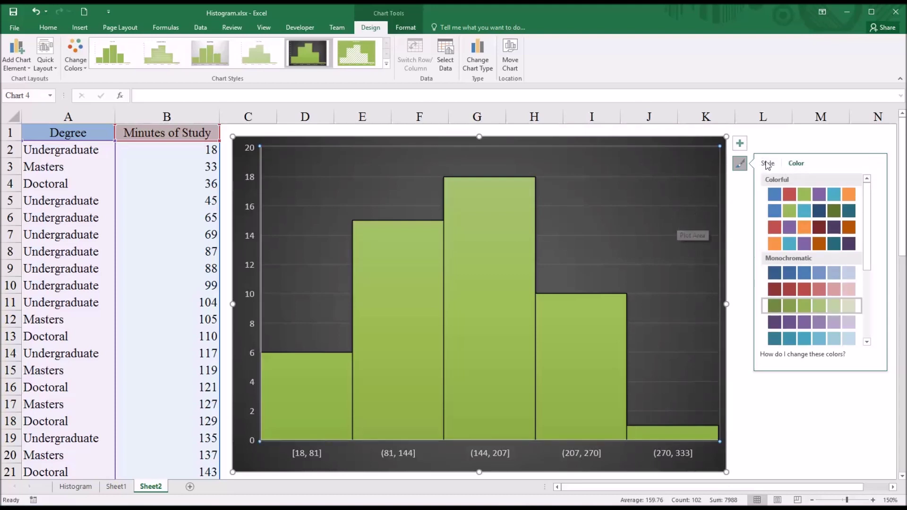
click(739, 164)
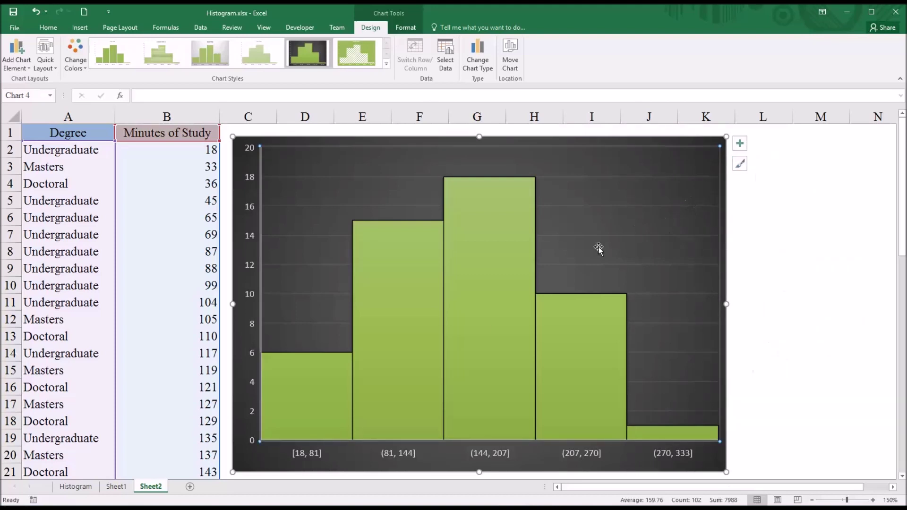
Bring up the context menu for the chart's plot area.
mouse_move(371, 407)
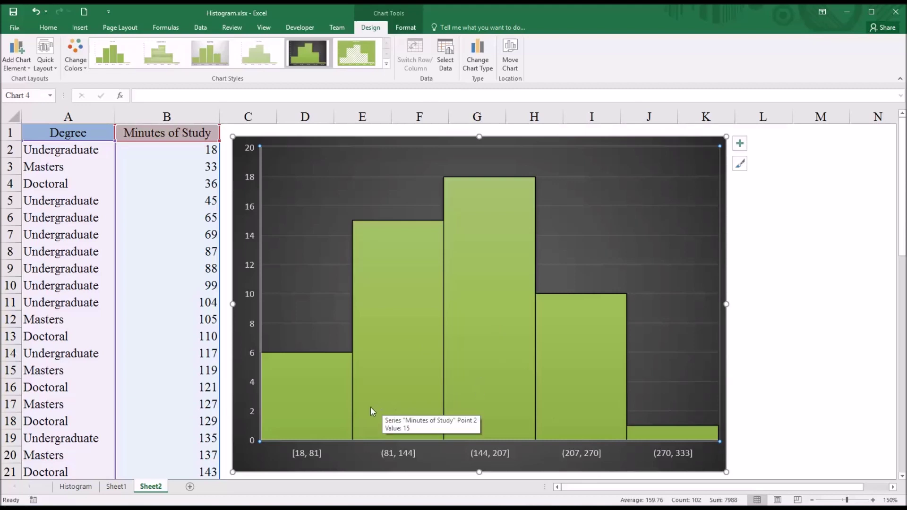
mouse_move(571, 396)
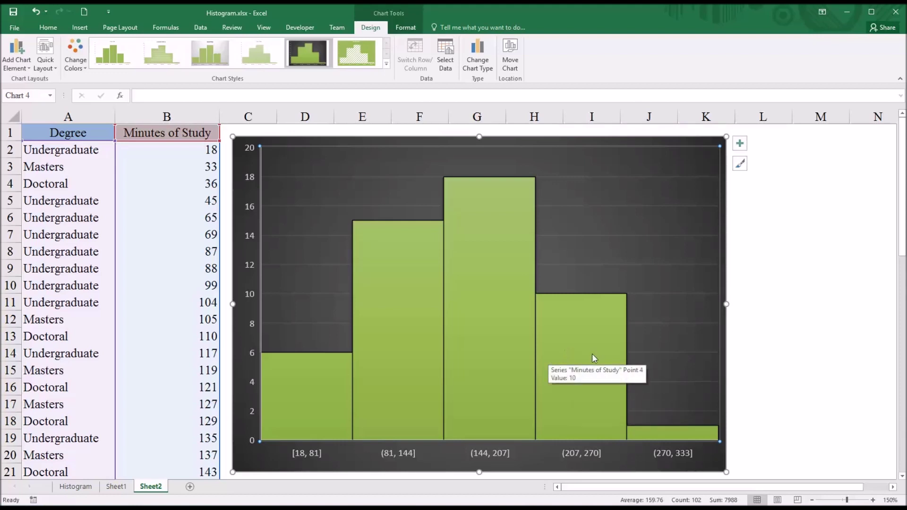
right_click(640, 283)
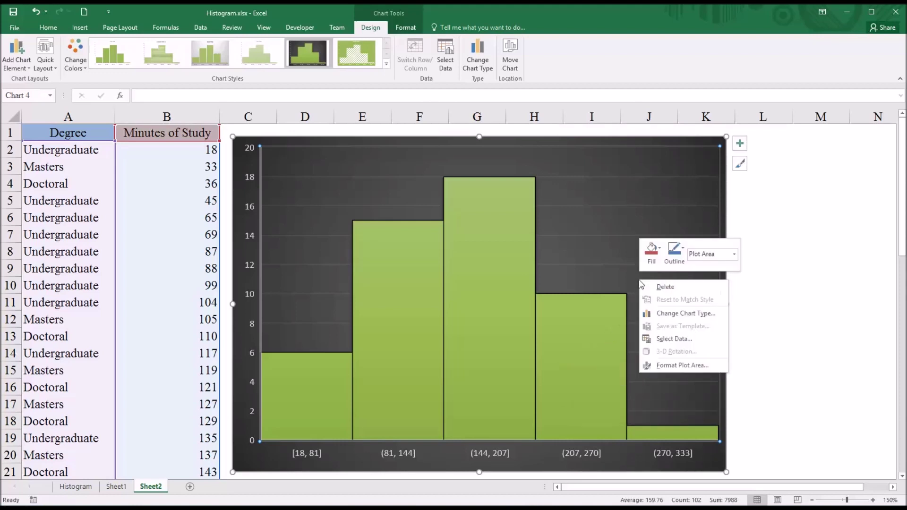
Show the horizontal axis Bins options: automatic binning, bin width 63.0, 5 bins.
click(677, 366)
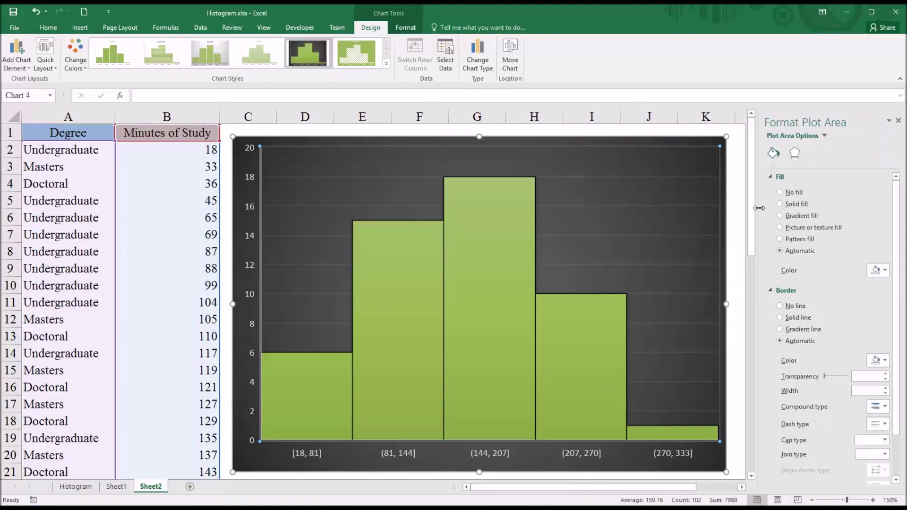
click(825, 136)
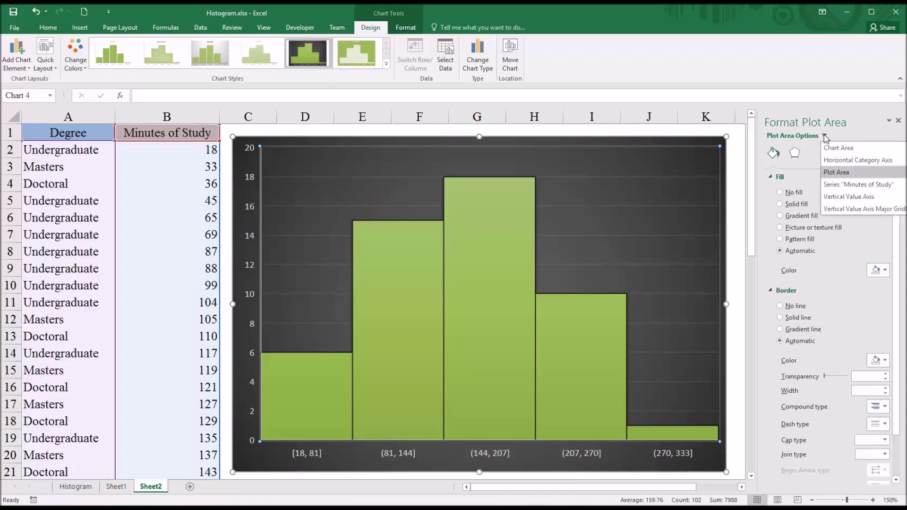
click(848, 162)
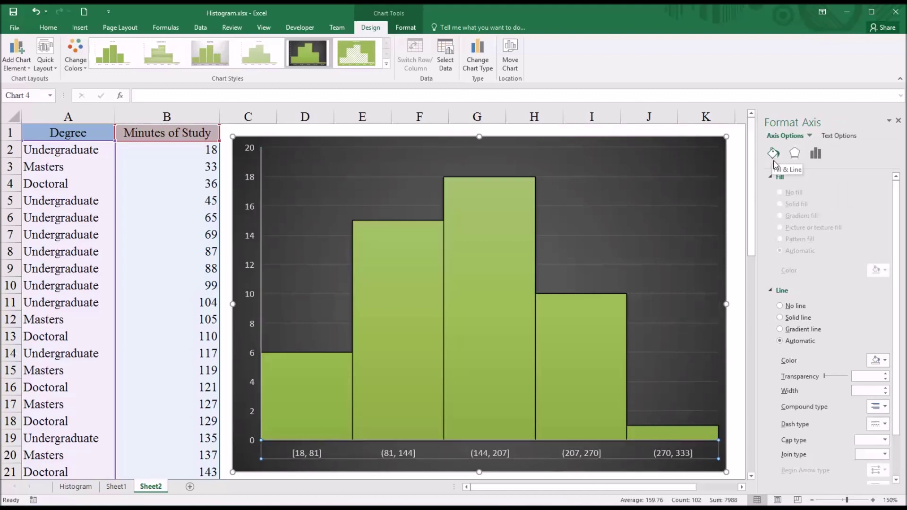
click(795, 155)
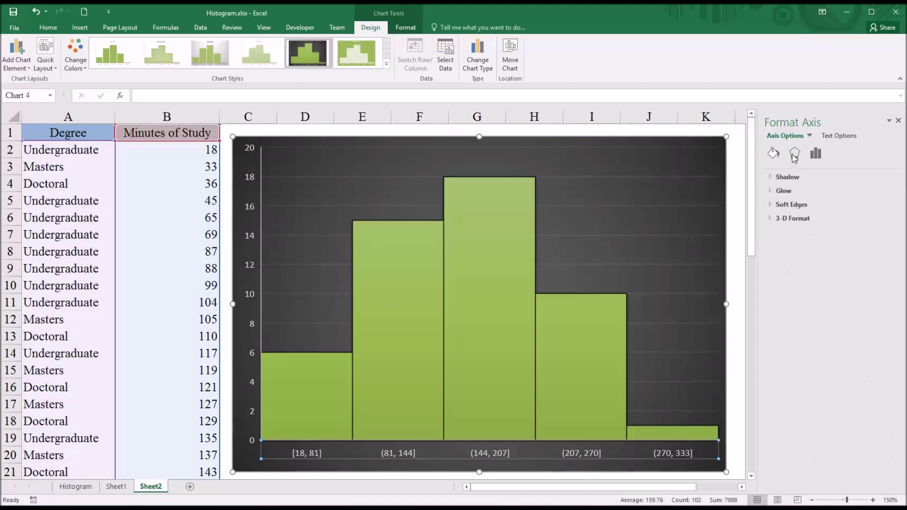
click(816, 155)
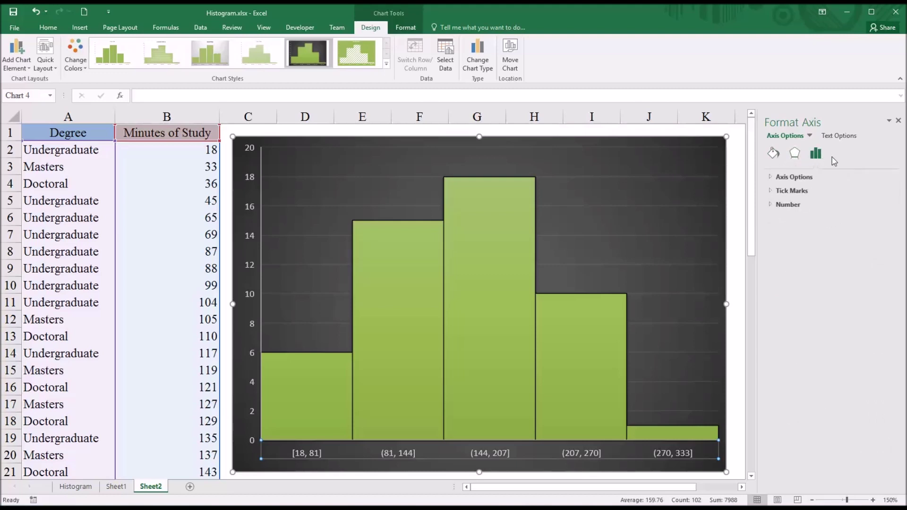
click(788, 179)
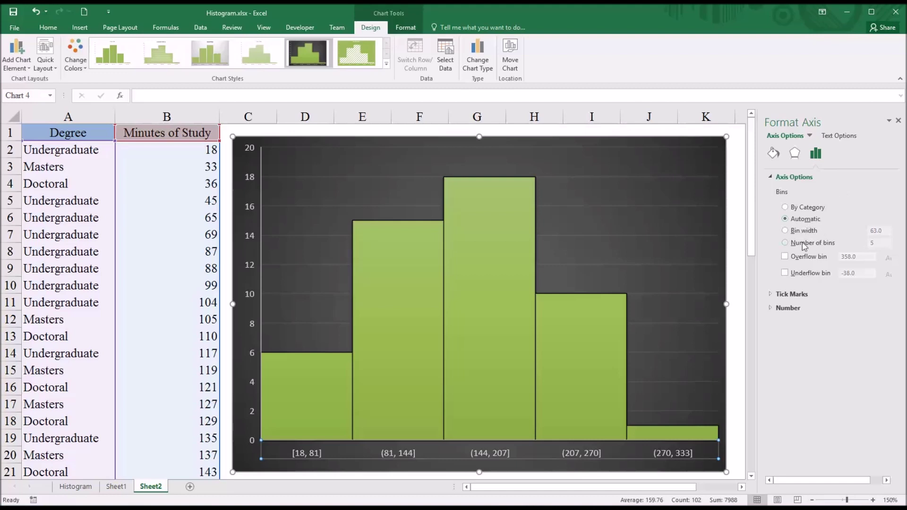
Set the histogram's number of bins to 8, giving a 35.125 bin width.
click(785, 243)
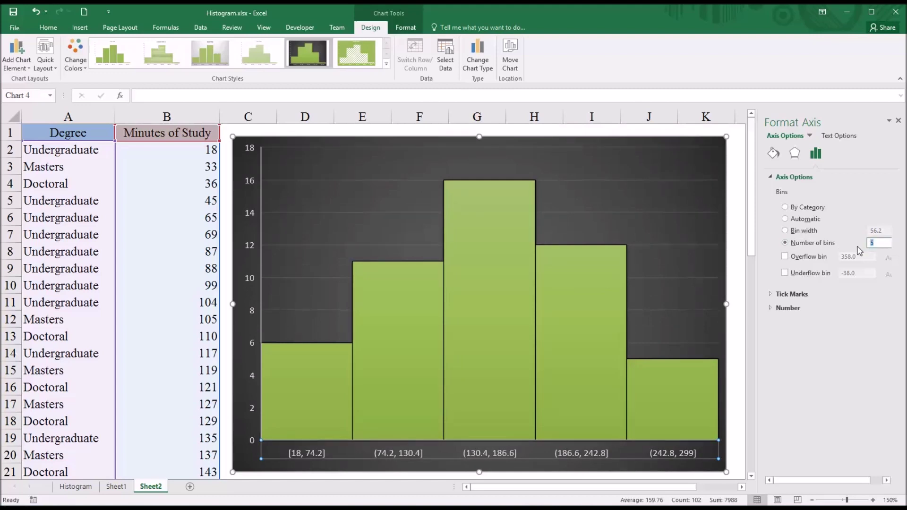
text(8)
key(Return)
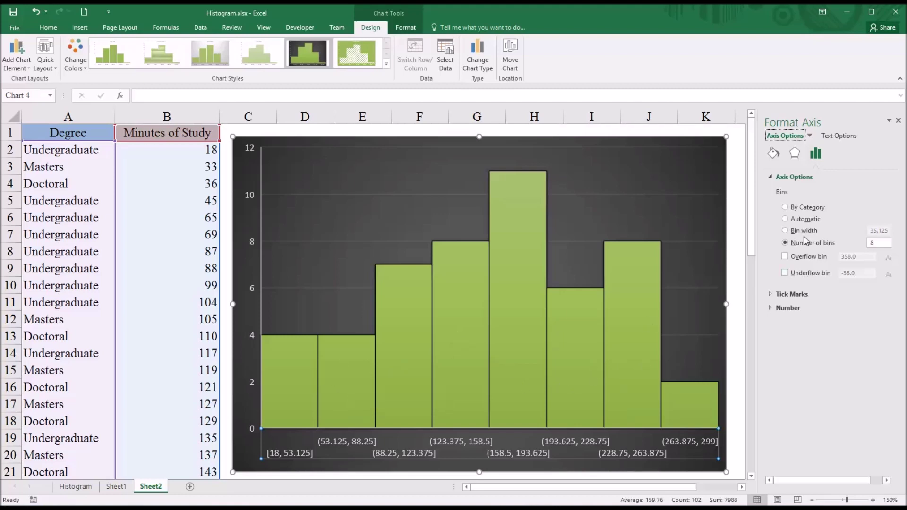
Set the bin width to 30, then switch binning to By Category for per-Degree totals.
click(785, 231)
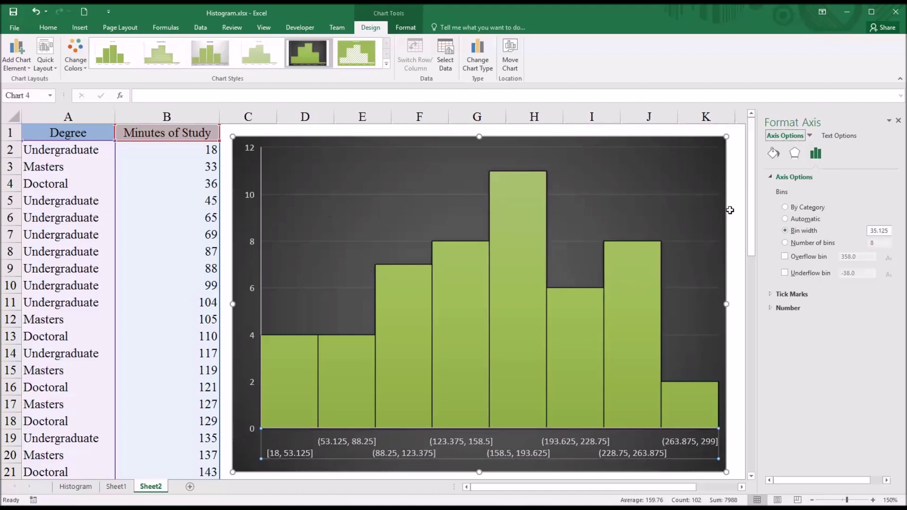
double_click(871, 231)
text(30)
key(Return)
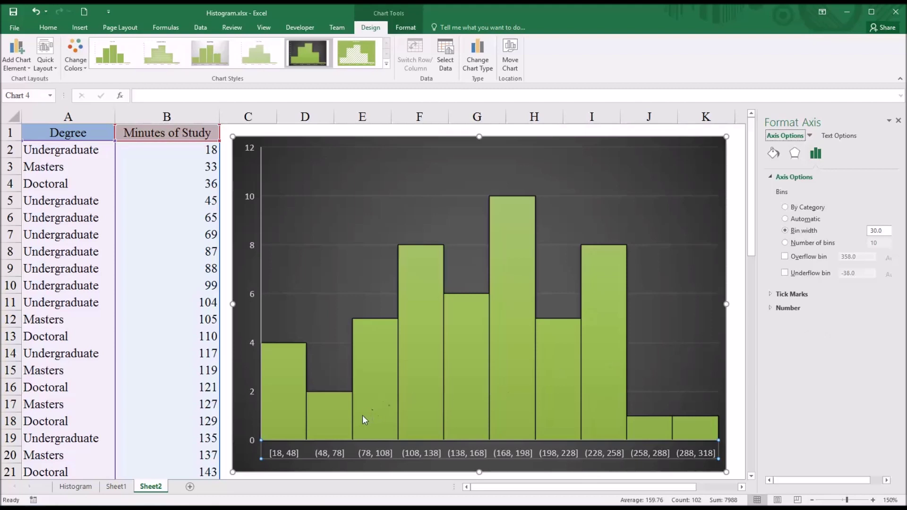
mouse_move(294, 427)
click(785, 208)
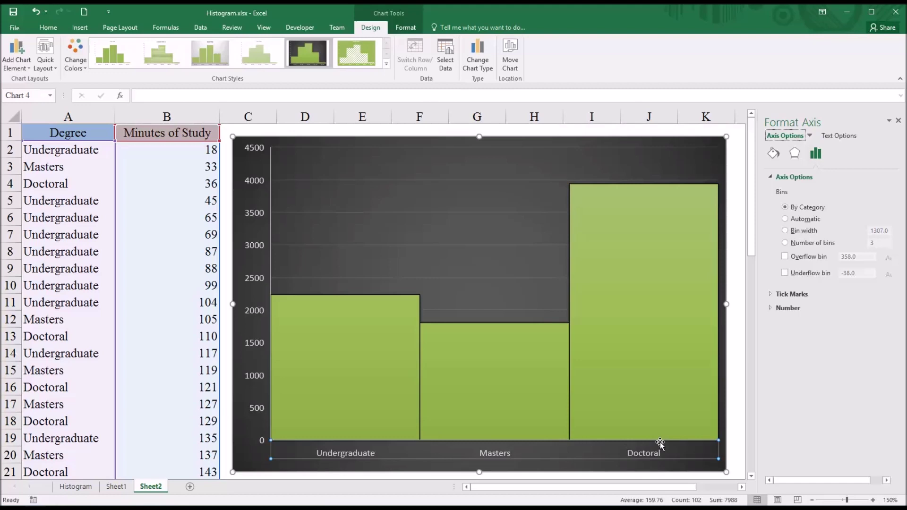
click(784, 231)
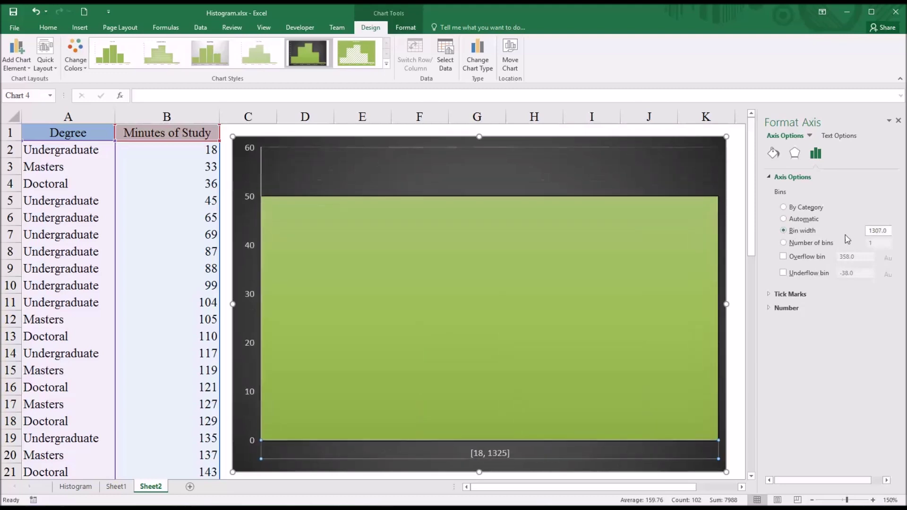
drag(867, 231, 879, 230)
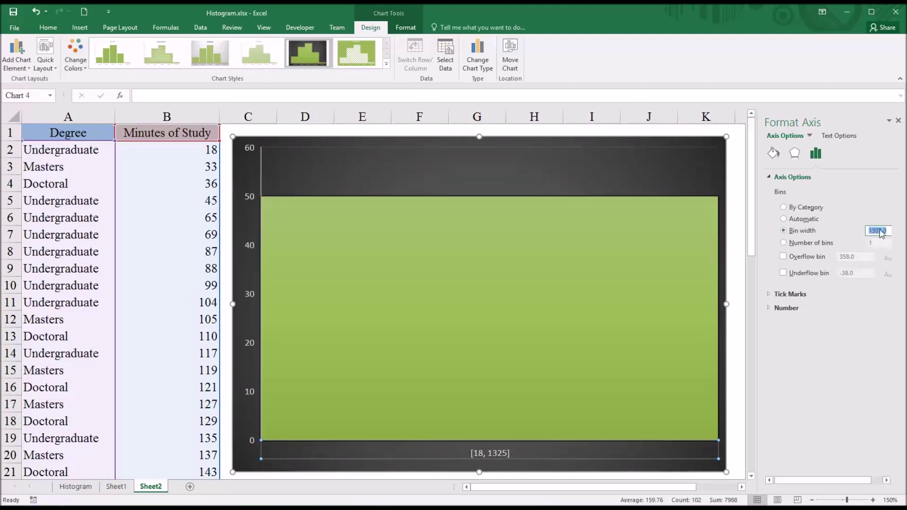
text(30)
key(Return)
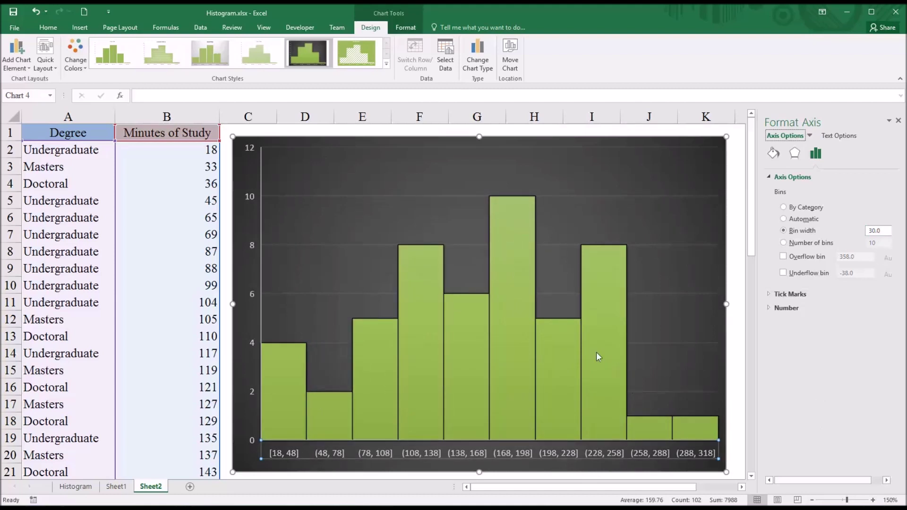
mouse_move(509, 233)
mouse_move(411, 261)
click(46, 55)
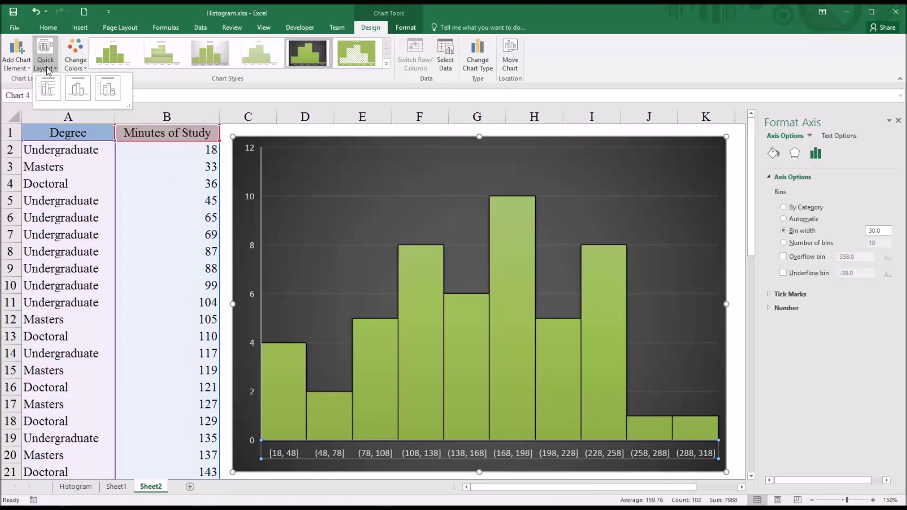
Apply the third Quick Layout with value labels and delete its chart title.
click(107, 90)
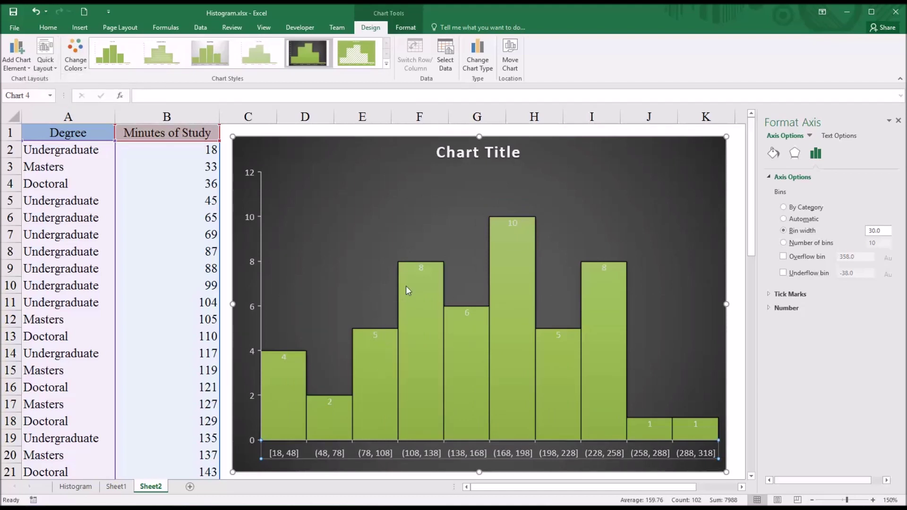
click(423, 239)
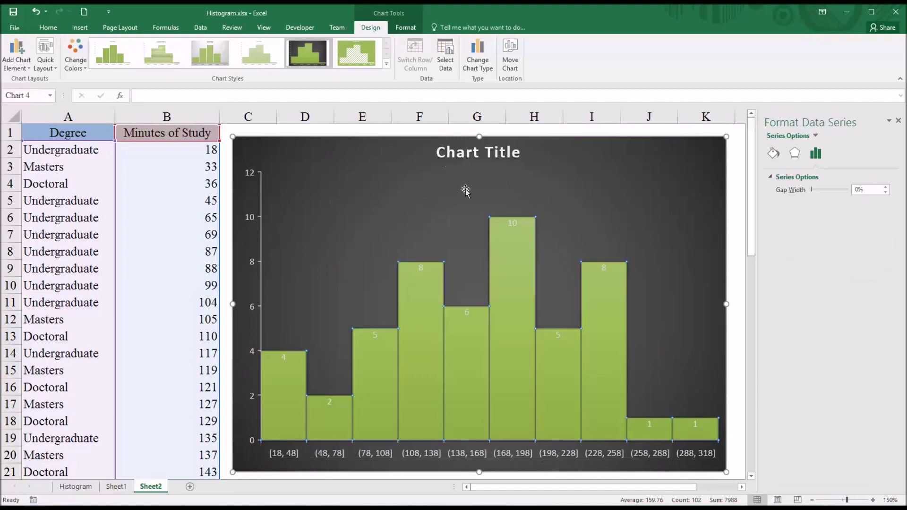
click(442, 167)
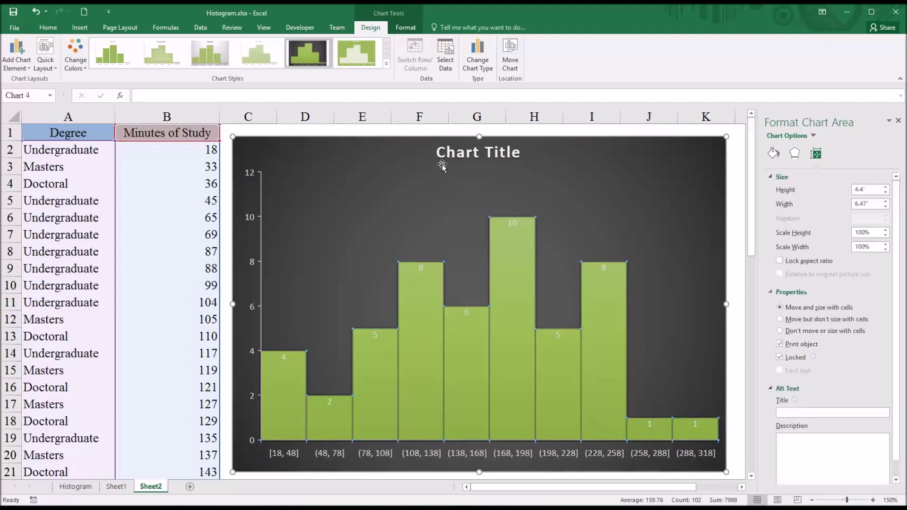
click(441, 166)
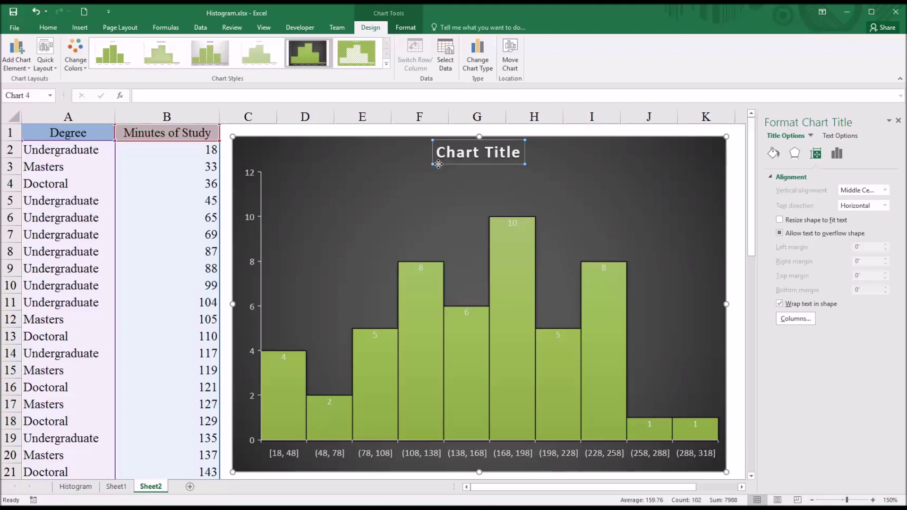
key(Delete)
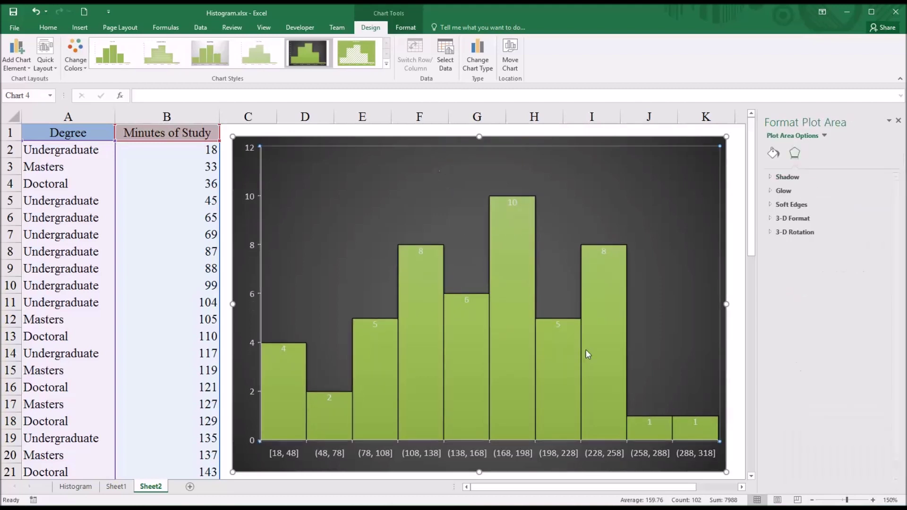
Set the bar count labels' position to Outside End so they sit above each bar.
click(420, 254)
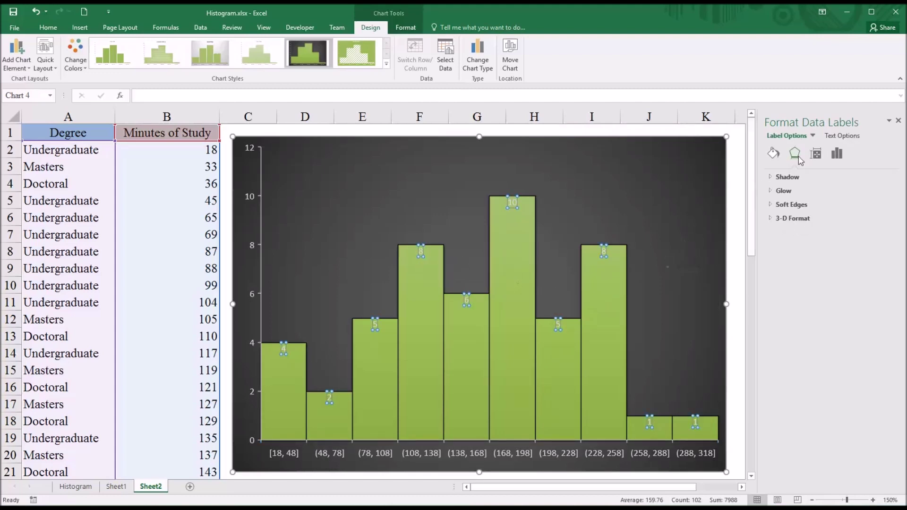
click(818, 158)
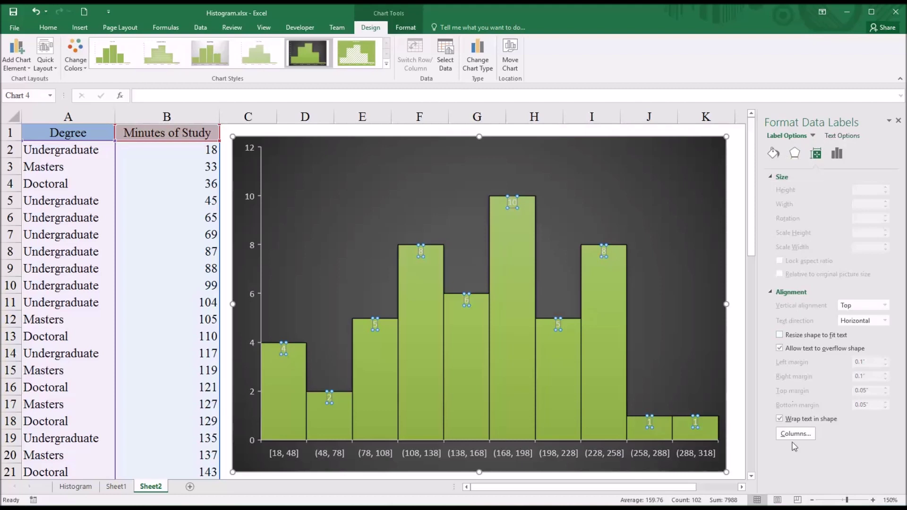
click(837, 155)
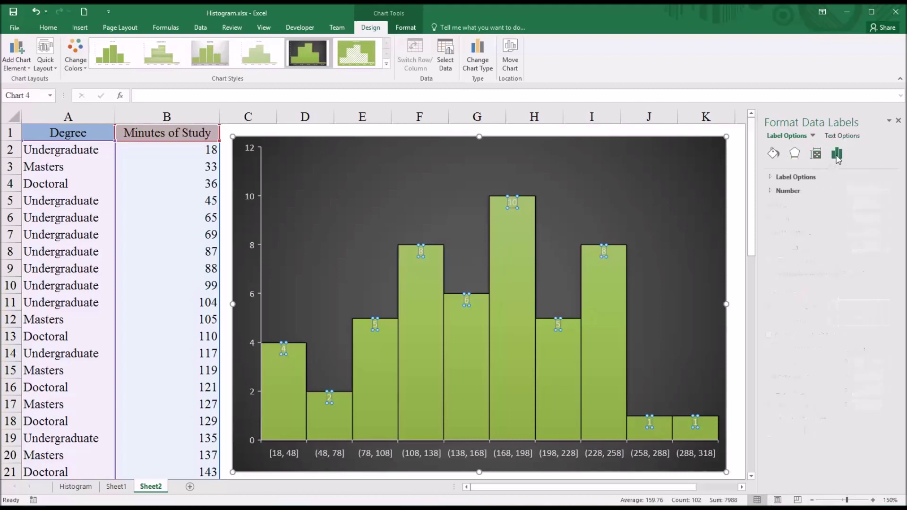
click(781, 191)
click(785, 177)
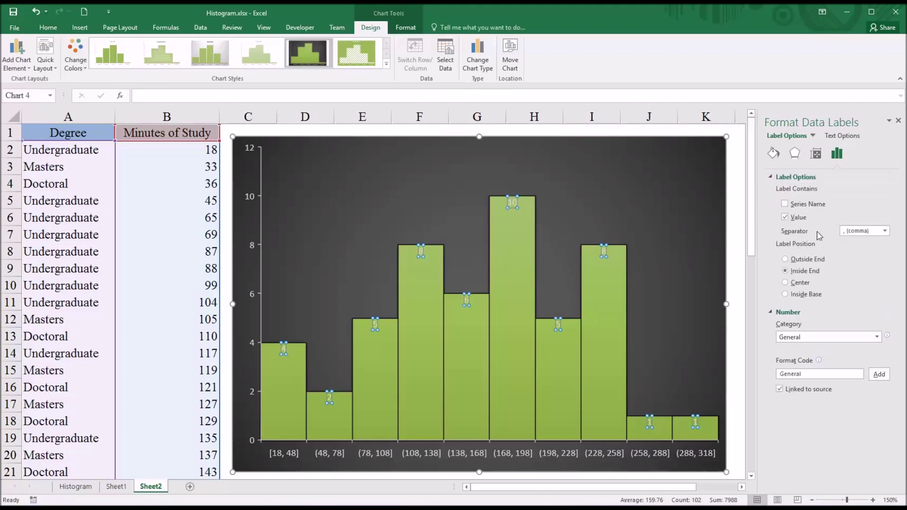
click(785, 260)
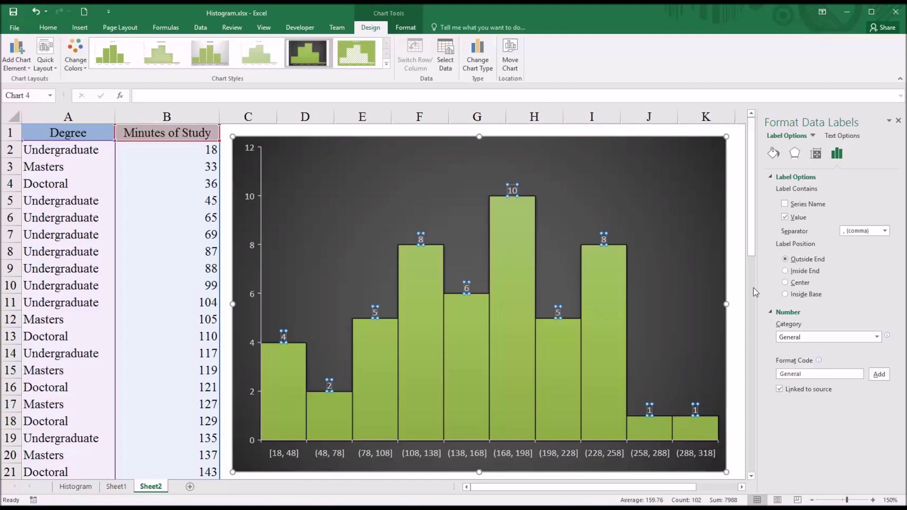
click(679, 319)
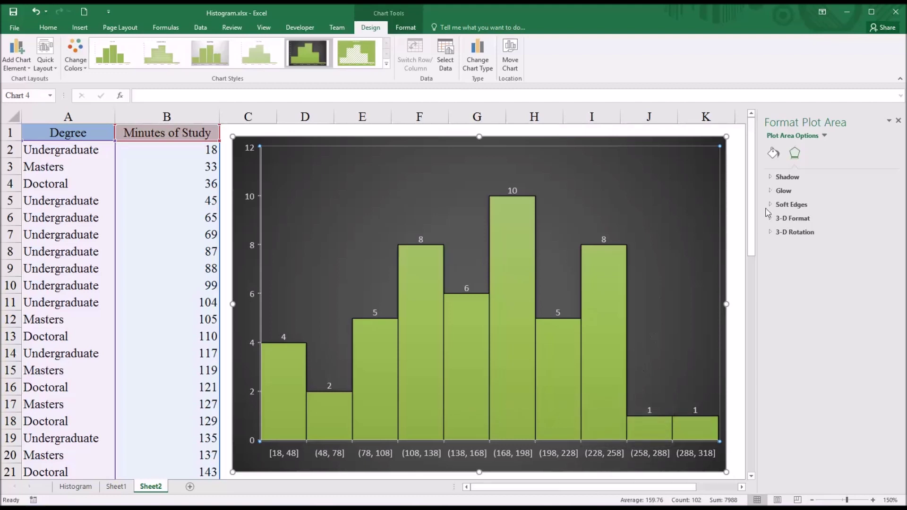
Select the Minutes of Study series and set its gap width to 12%.
click(824, 136)
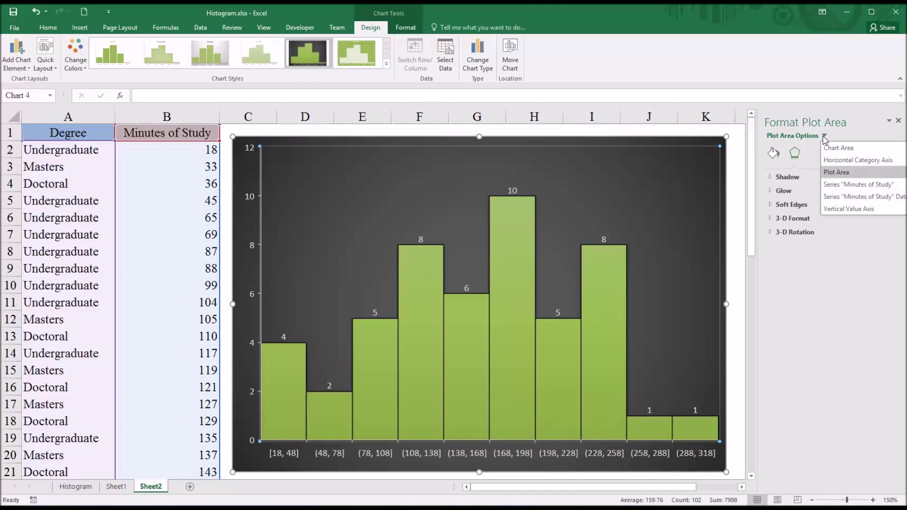
click(836, 185)
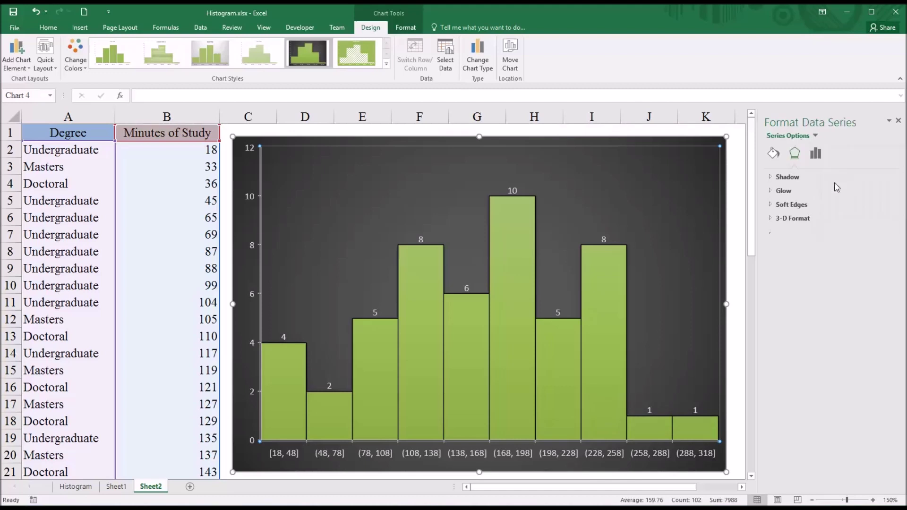
click(817, 160)
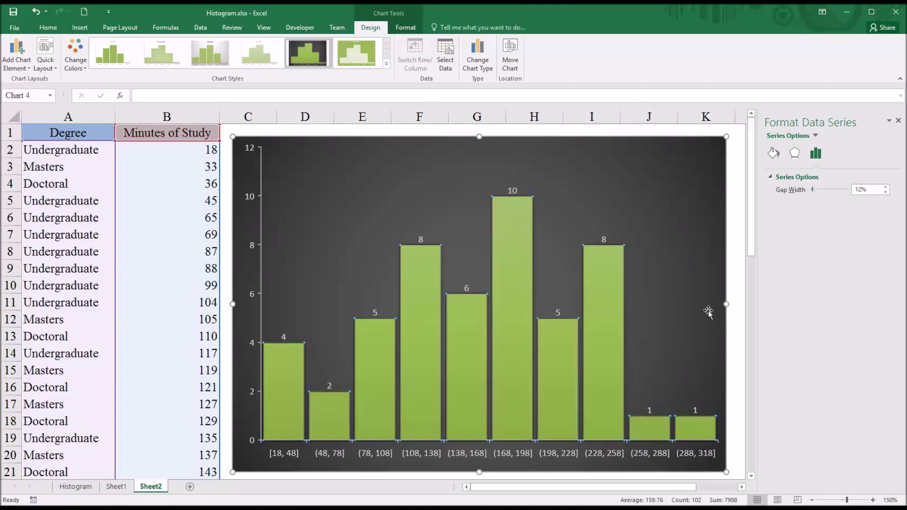
click(694, 355)
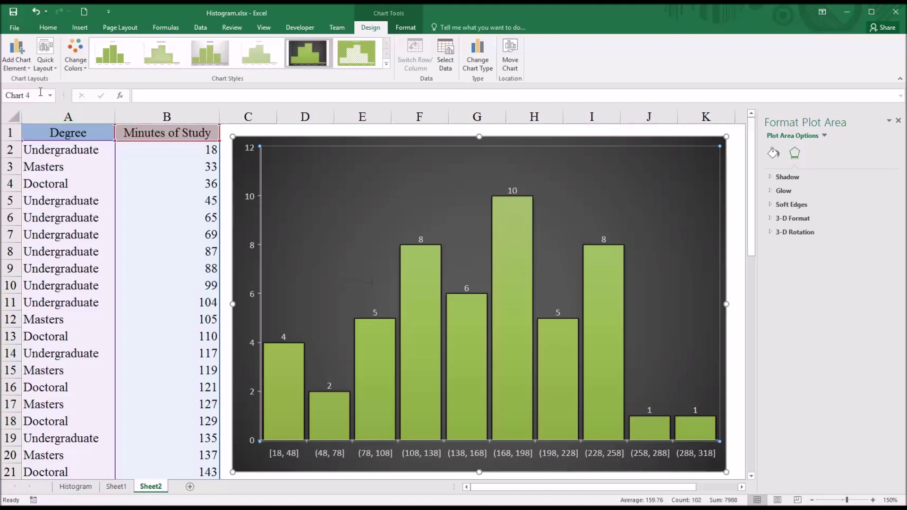
Browse the Add Chart Element Chart Title and Data Labels submenus, closing without changes.
click(22, 69)
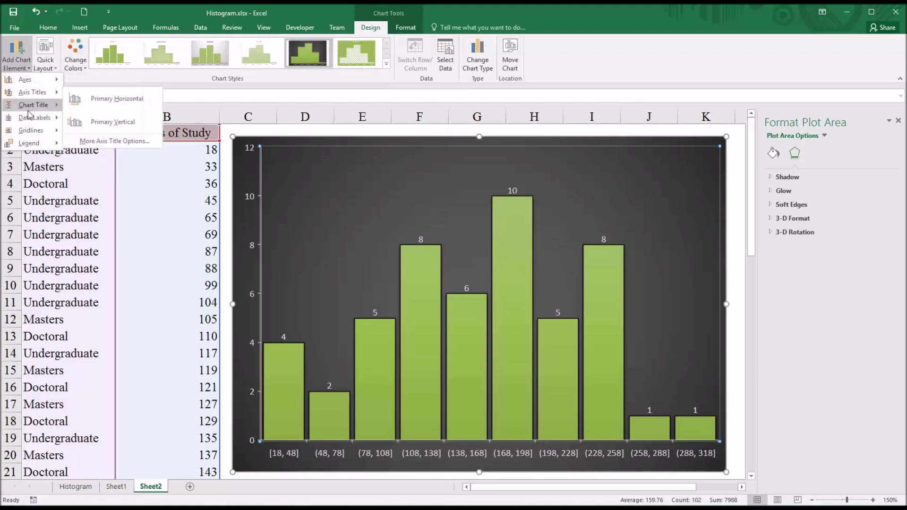
mouse_move(31, 109)
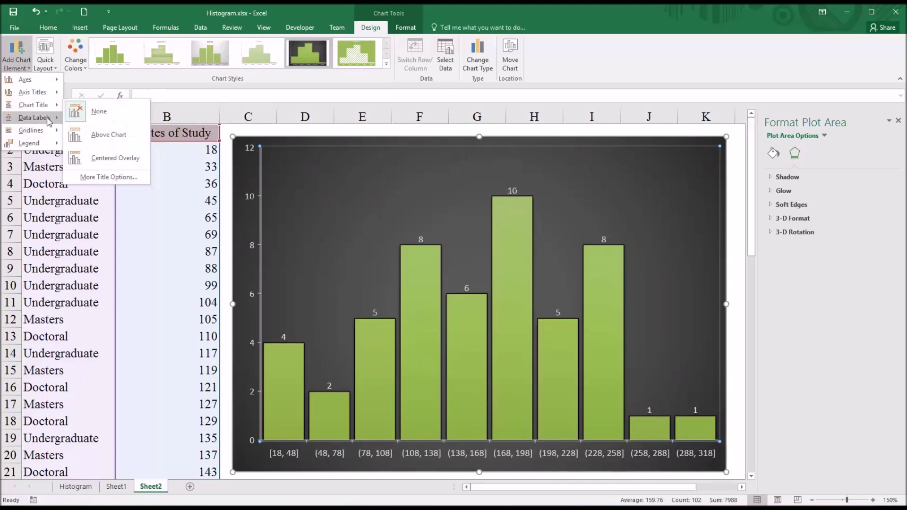
mouse_move(48, 122)
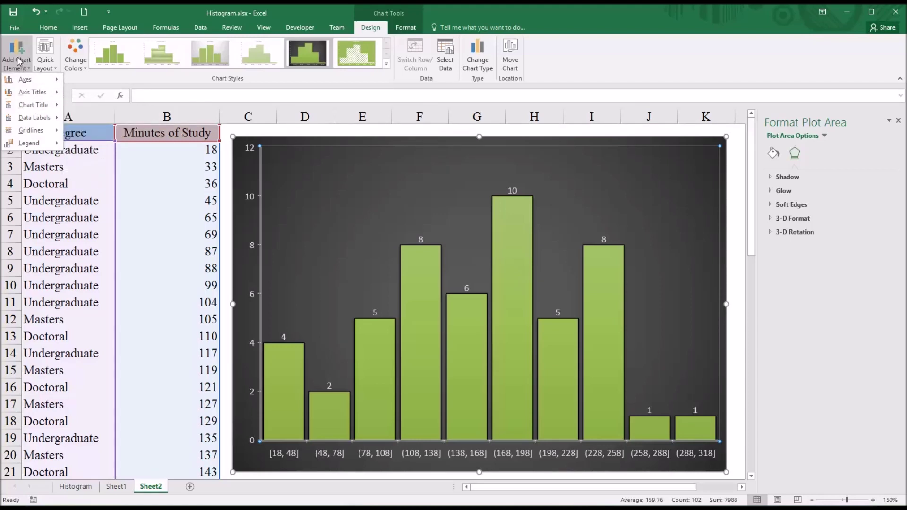
click(588, 75)
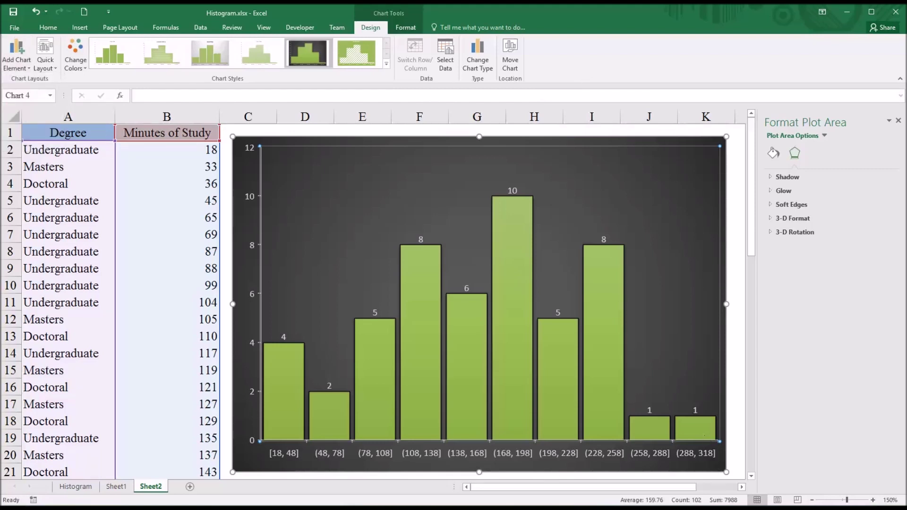